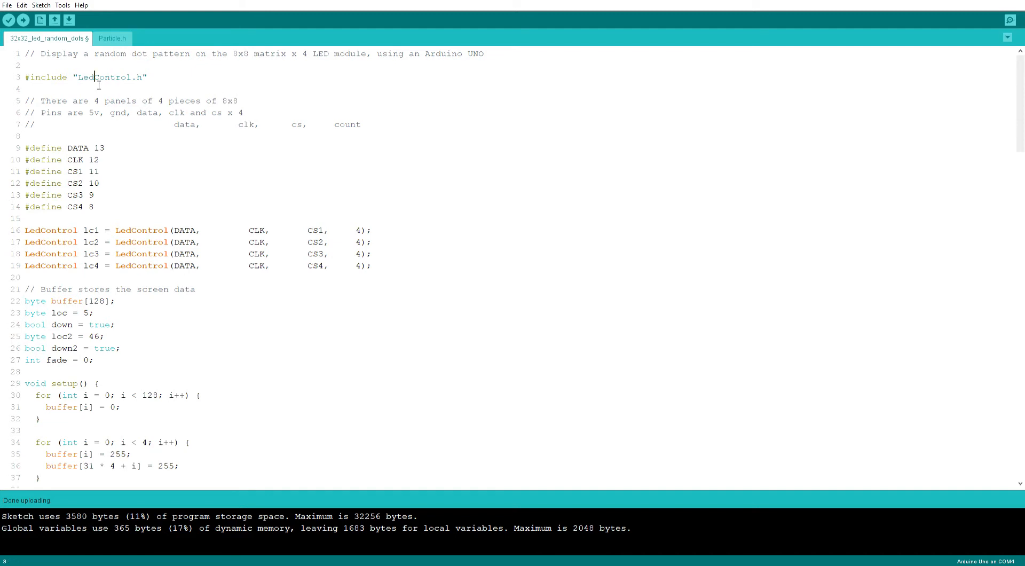
scroll(98, 86, "up", 2)
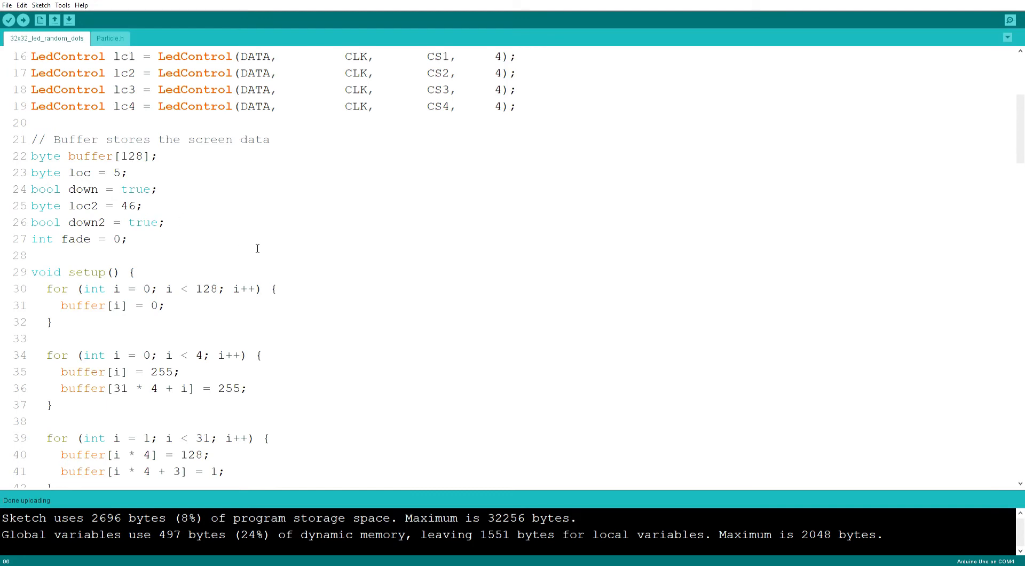
scroll(260, 248, "down", 6)
scroll(259, 248, "down", 4)
scroll(259, 248, "down", 3)
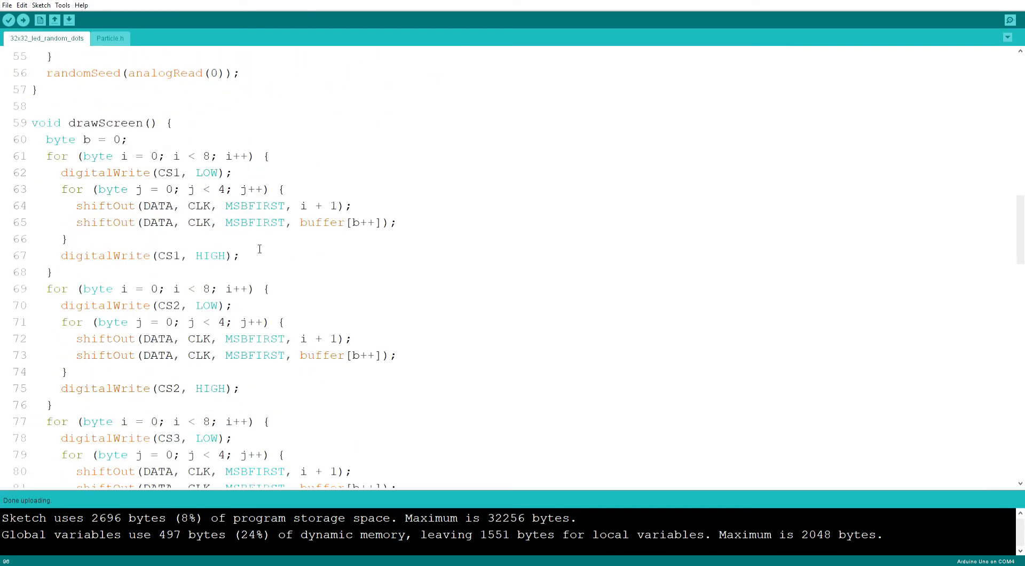